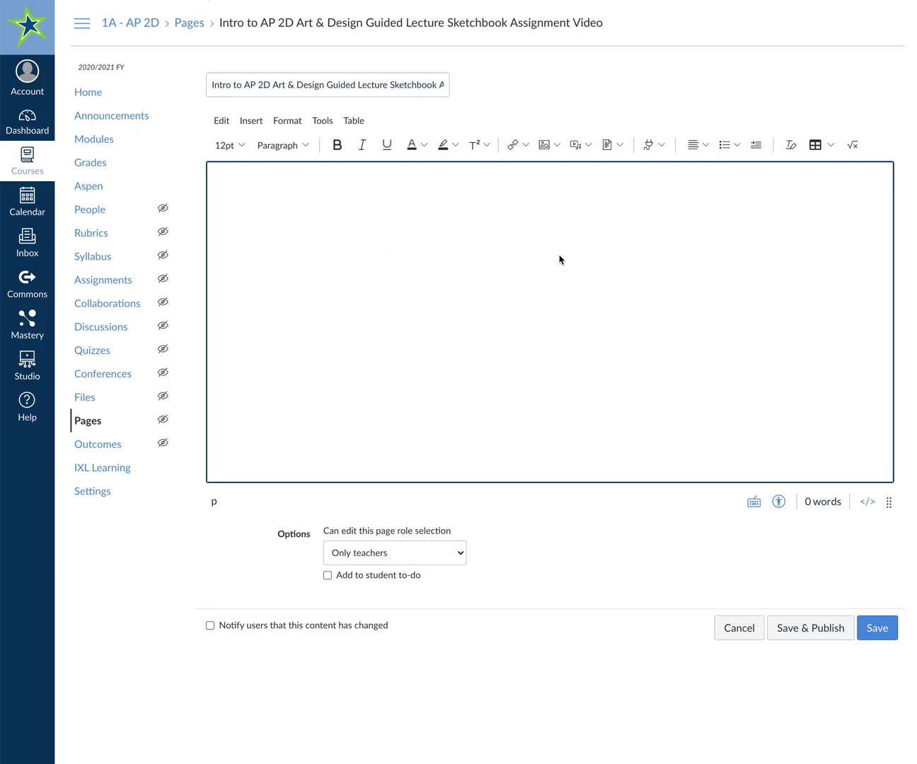
Show the embeddable apps list from the Apps toolbar dropdown in the page editor
left_click(660, 147)
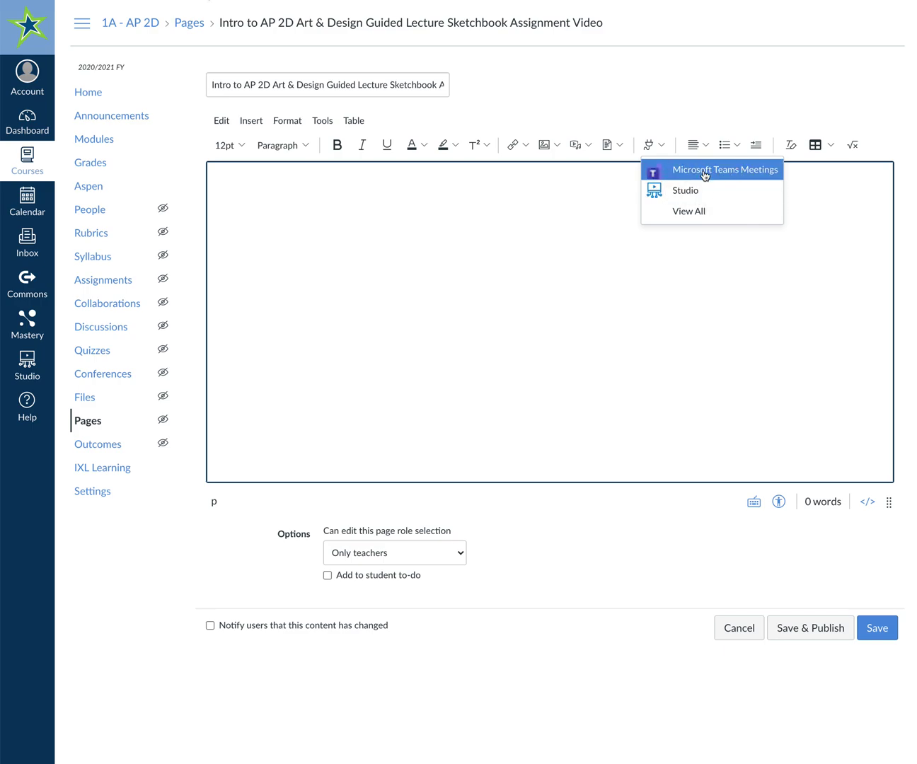
left_click(693, 214)
scroll(423, 447, "down", 3)
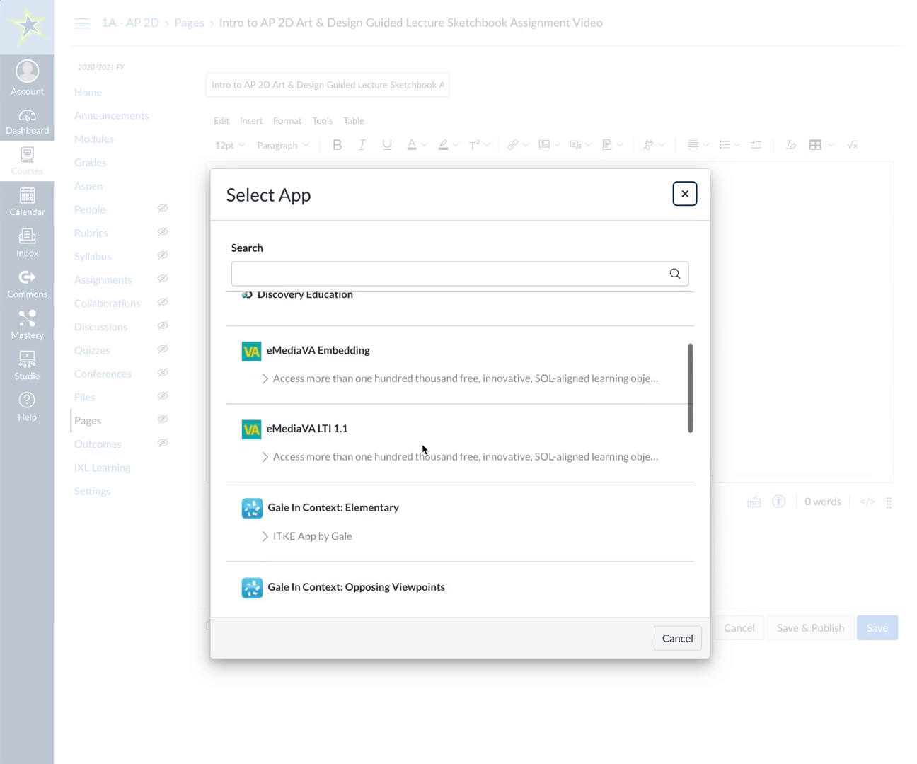
scroll(422, 447, "down", 3)
scroll(423, 447, "down", 2)
scroll(422, 447, "down", 3)
scroll(423, 447, "down", 3)
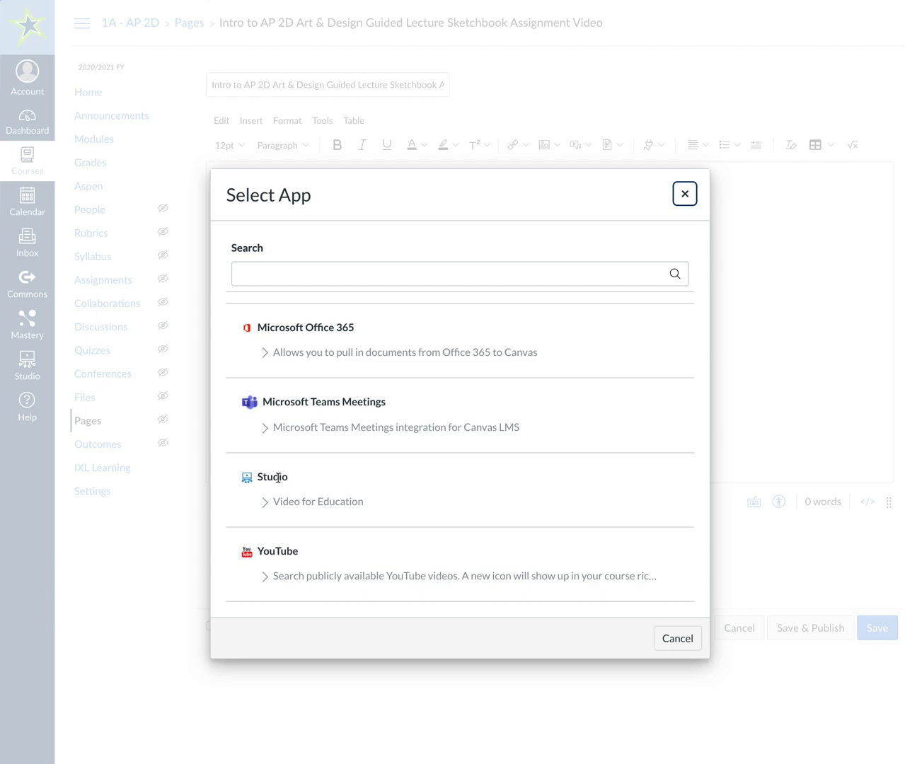
left_click(685, 196)
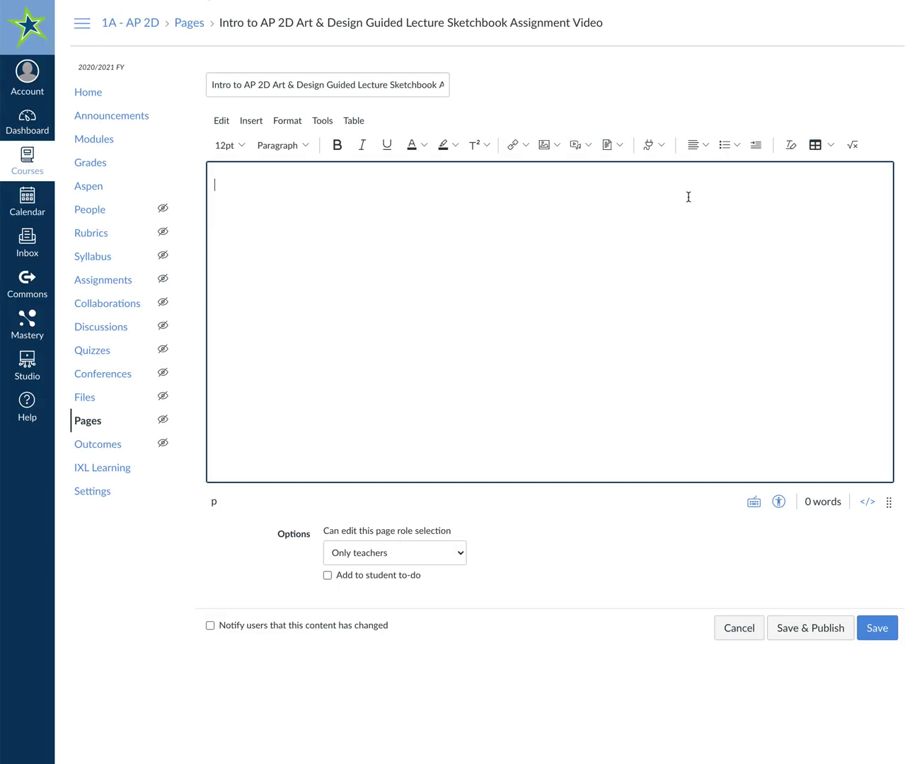
Embed the Studio video 'Intro to AP Art & Design' with comments turned off
left_click(648, 144)
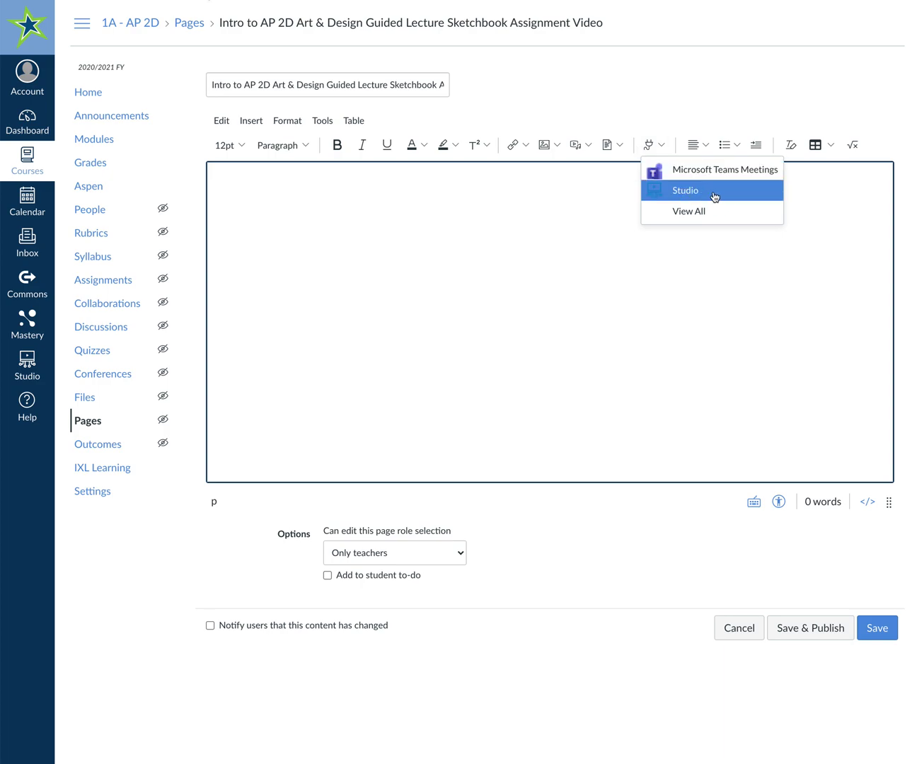
left_click(687, 193)
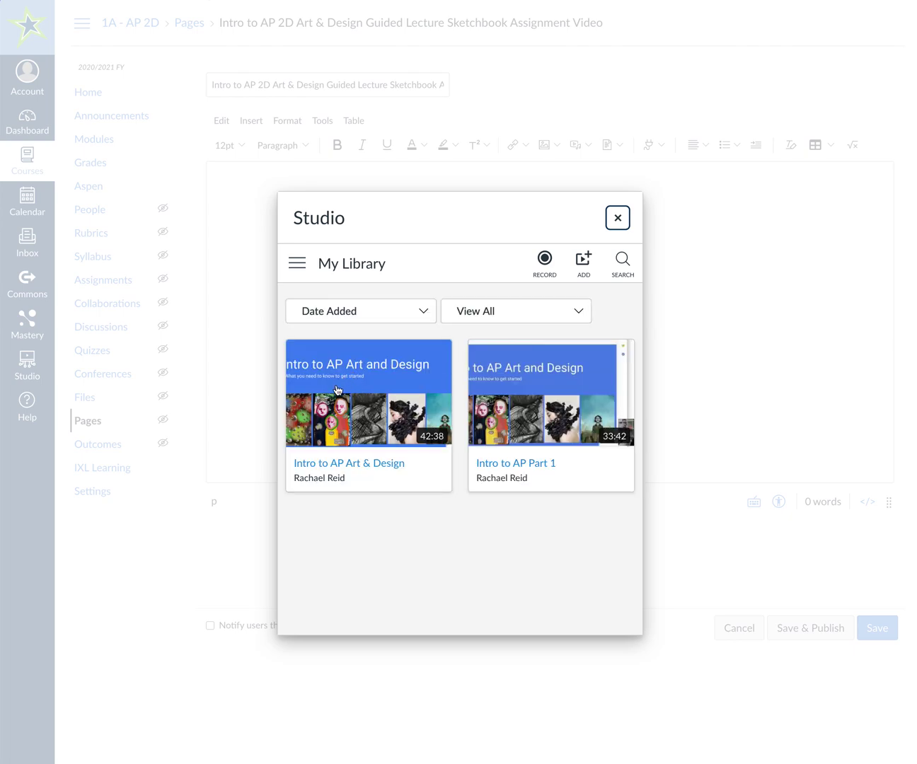
left_click(372, 389)
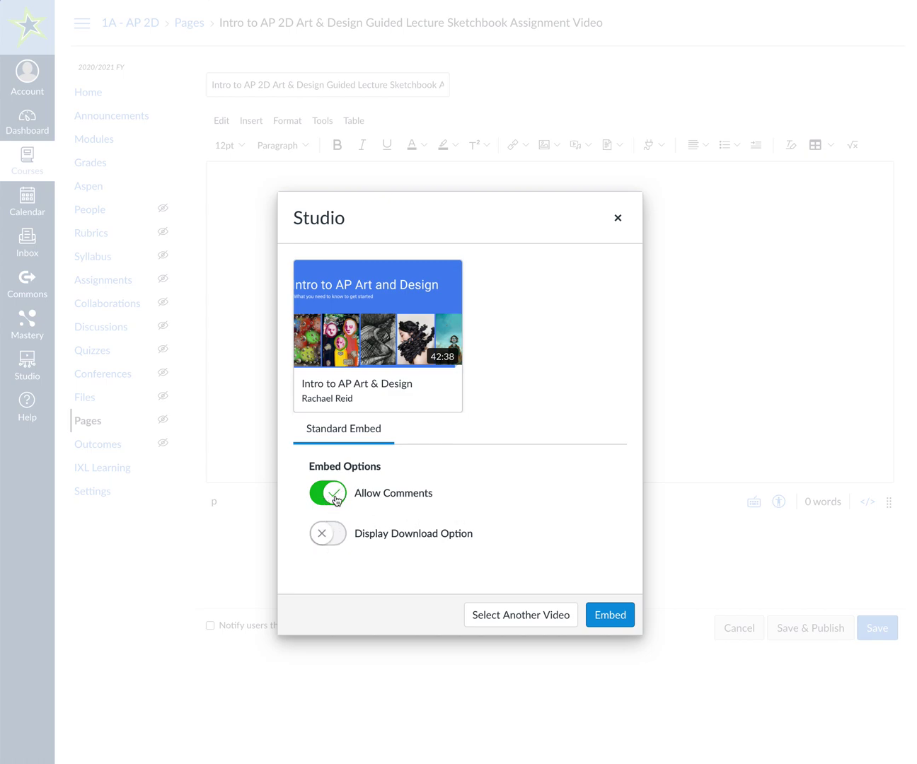
left_click(336, 496)
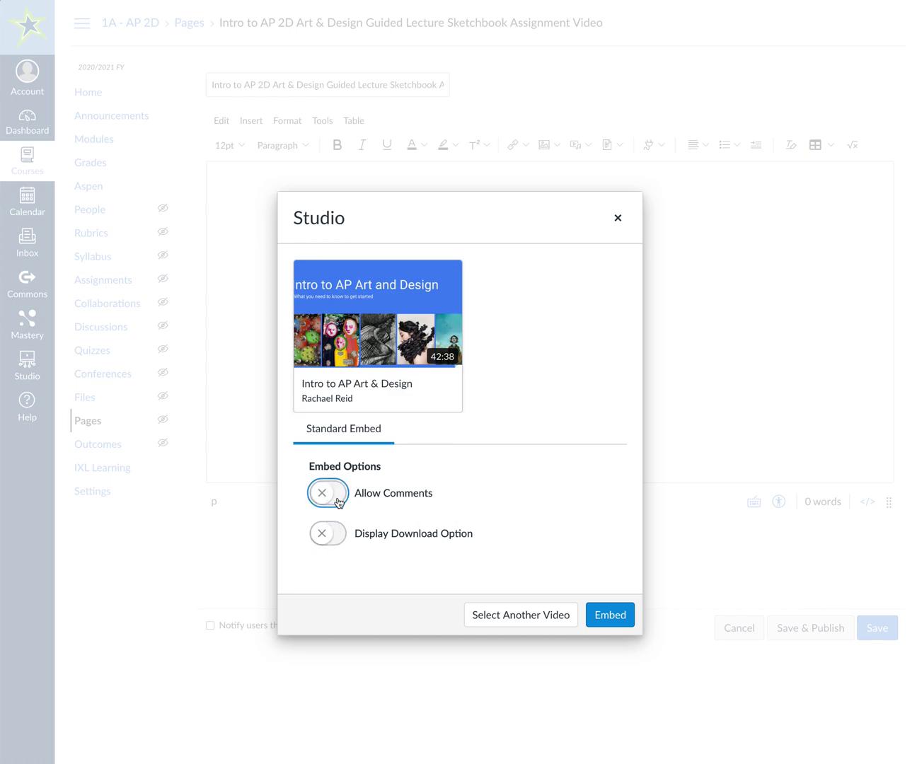
left_click(609, 613)
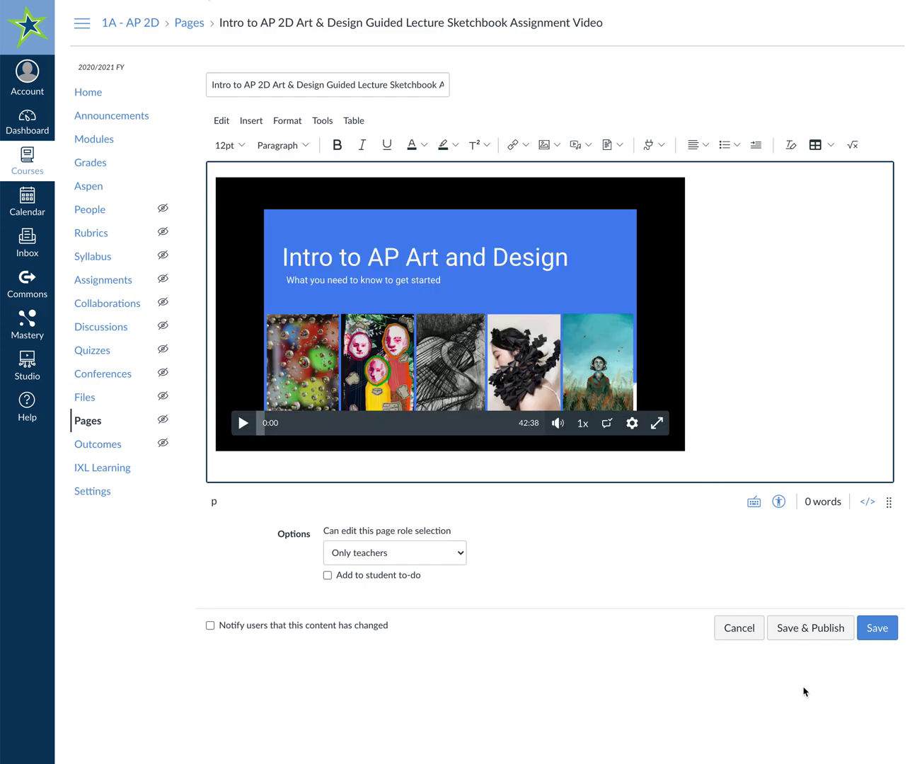
Save the page with the embedded 'Intro to AP Art and Design' video
left_click(876, 628)
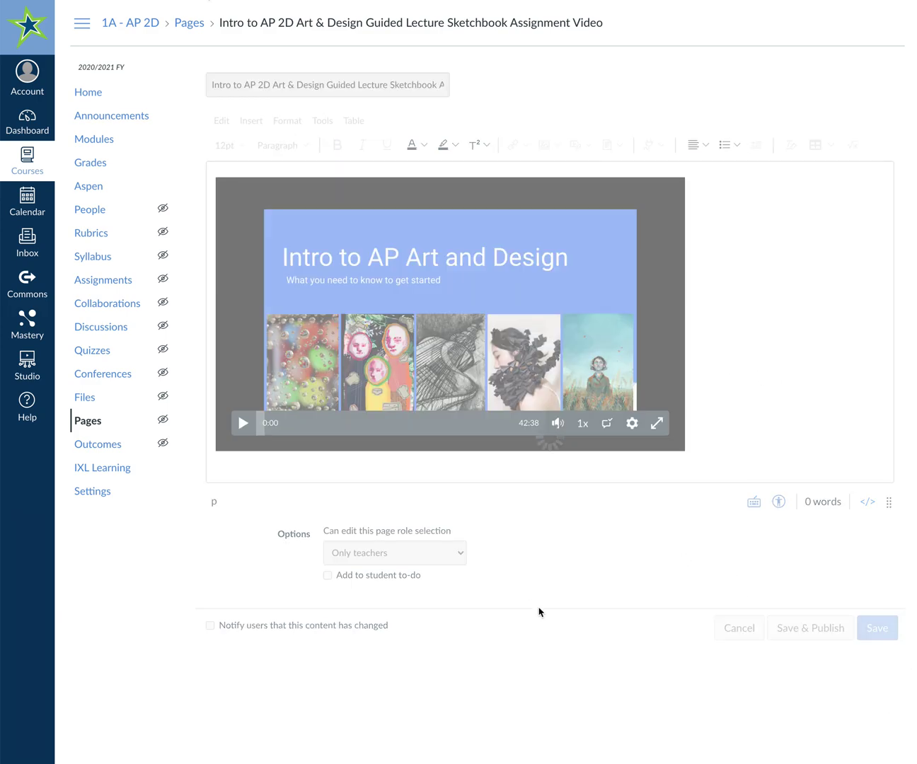